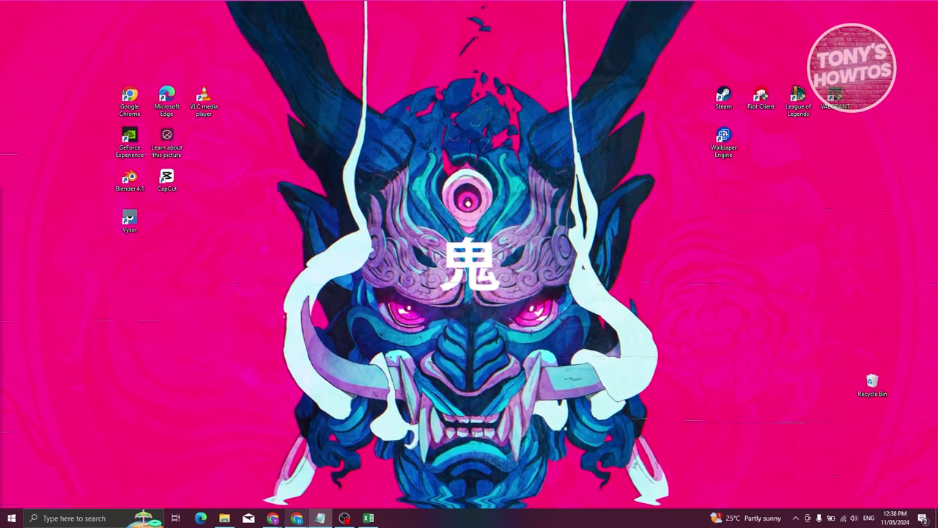
Test that Chrome opens an incognito window, then close it and minimize Chrome
left_click(297, 518)
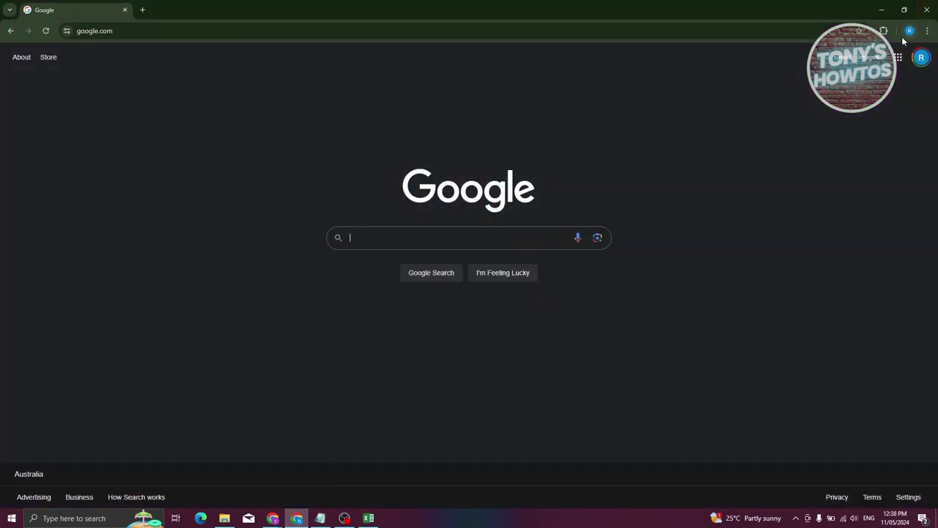
left_click(927, 32)
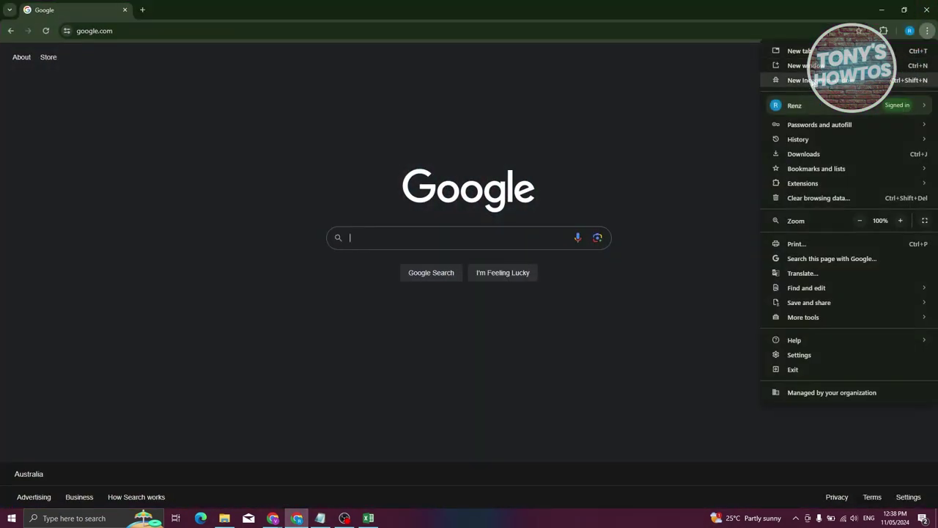
left_click(842, 81)
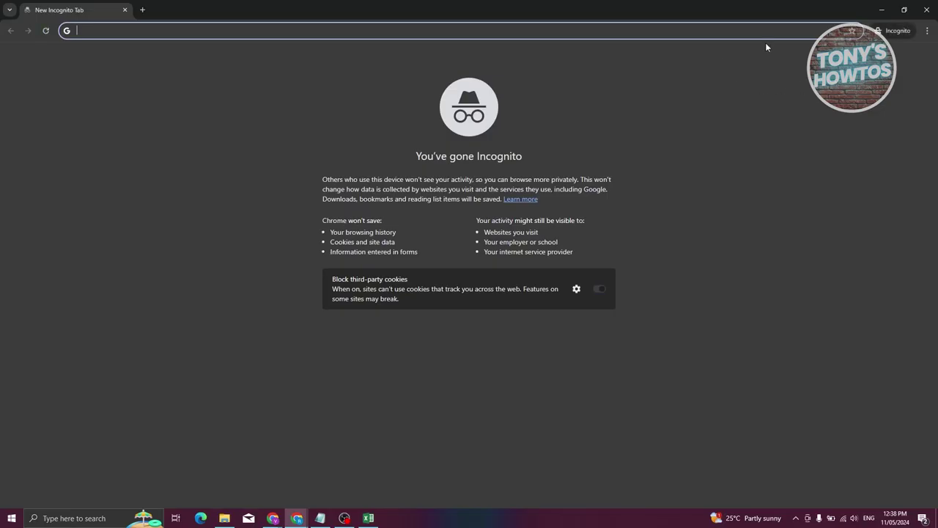
left_click(927, 12)
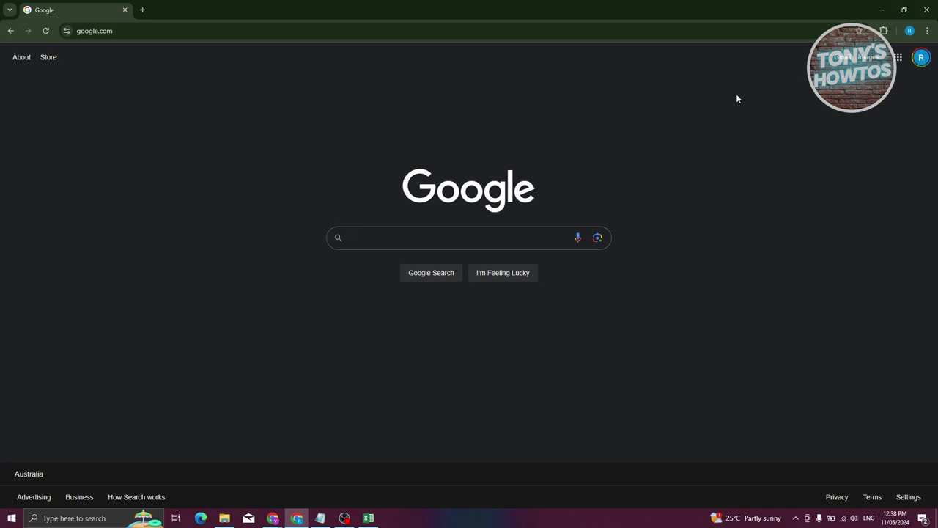
left_click(883, 15)
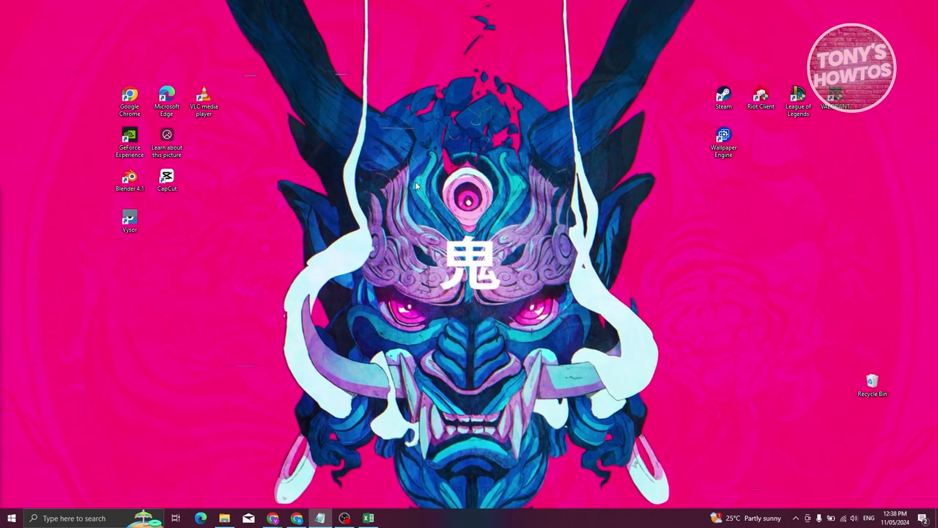
Launch Registry Editor via a Windows search for 'regedit' and expand HKEY_LOCAL_MACHINE
left_click(82, 519)
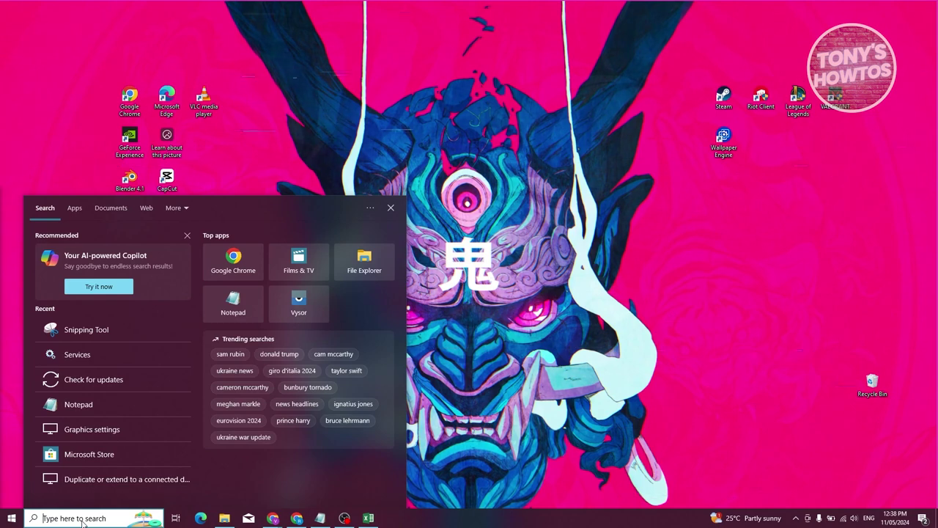
type("reg")
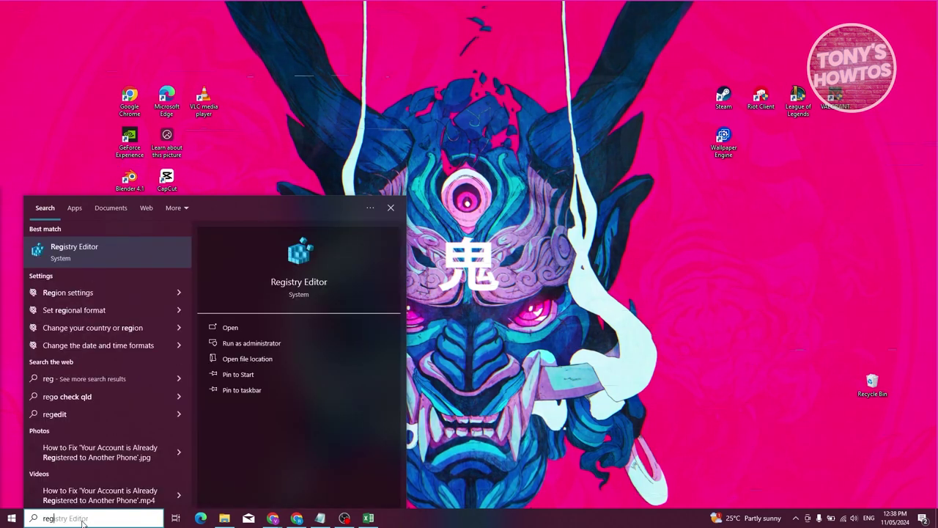
type("edit")
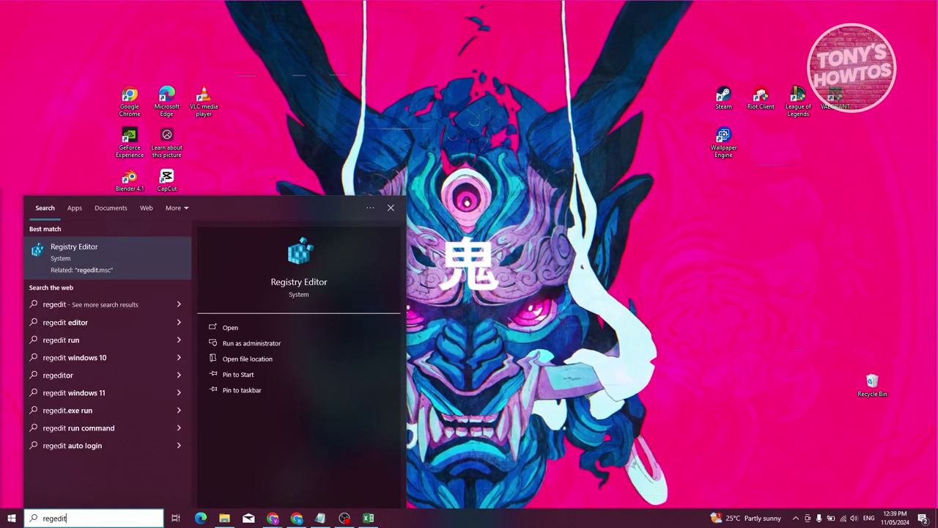
left_click(70, 257)
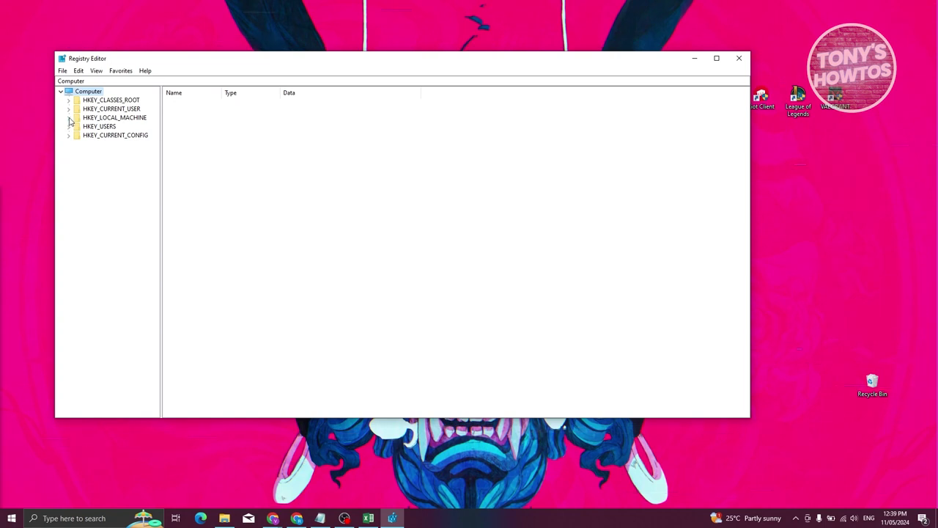
left_click(69, 118)
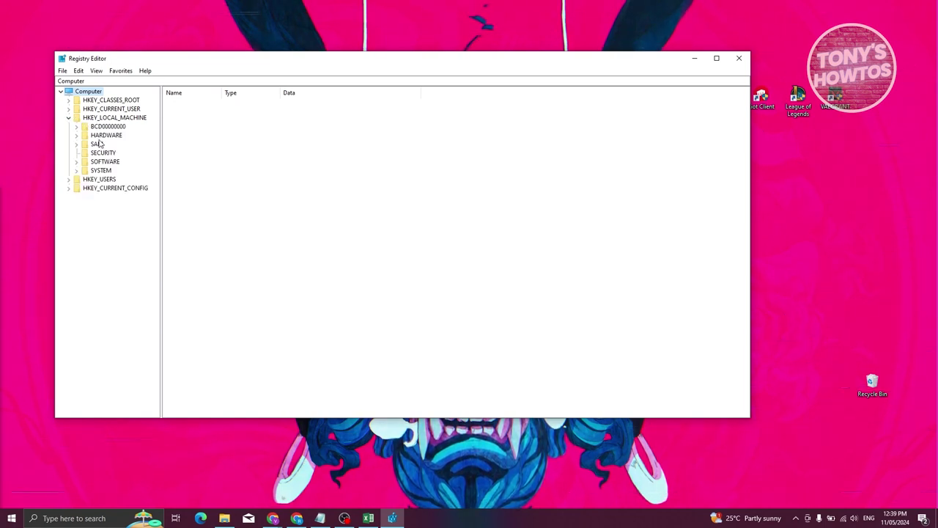
Expand SOFTWARE > Policies under HKEY_LOCAL_MACHINE and bring up the Policies context menu
left_click(76, 161)
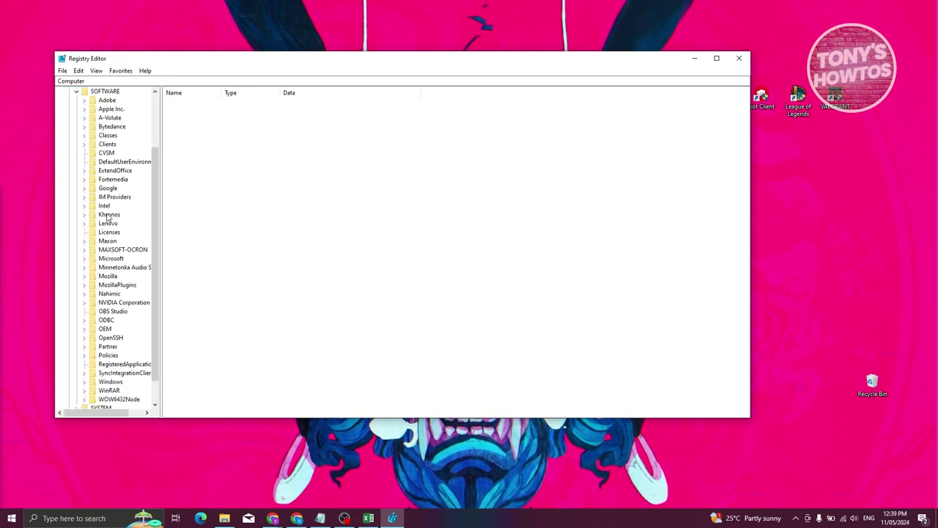
scroll(120, 230, "down", 1)
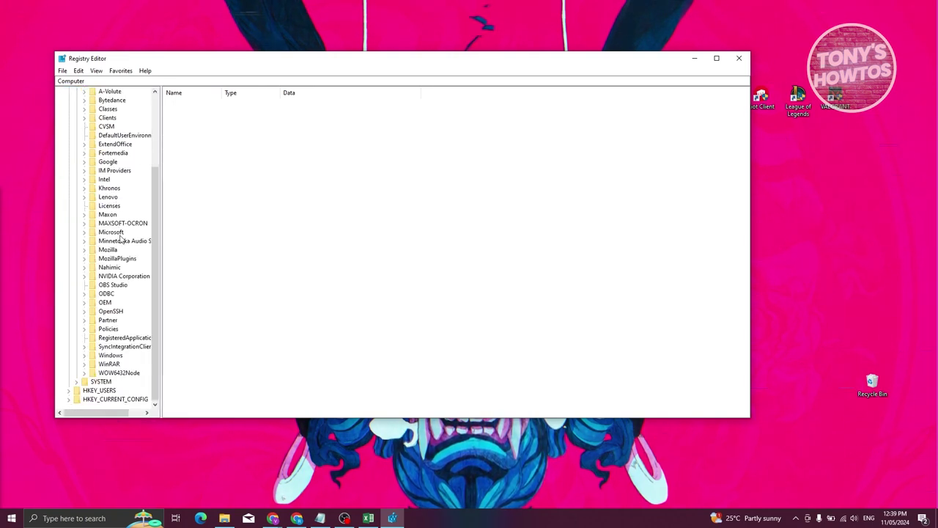
left_click(90, 331)
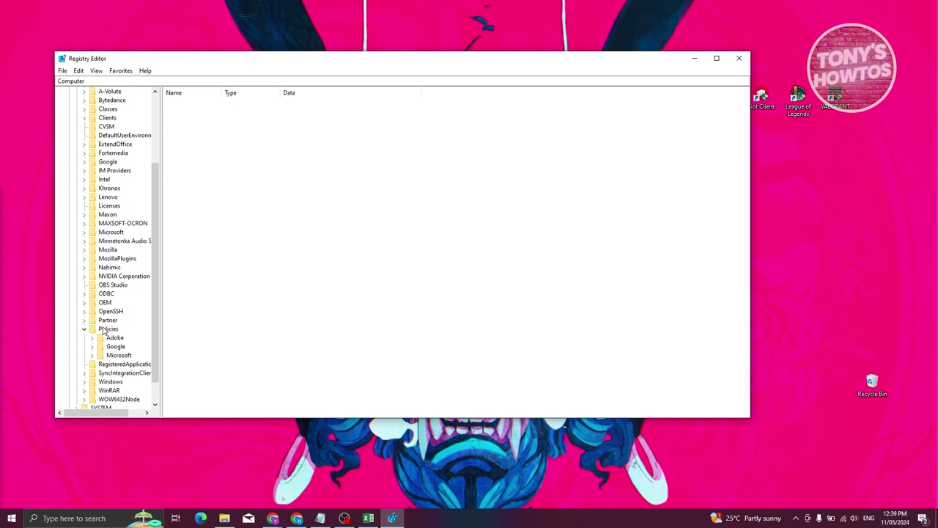
right_click(104, 330)
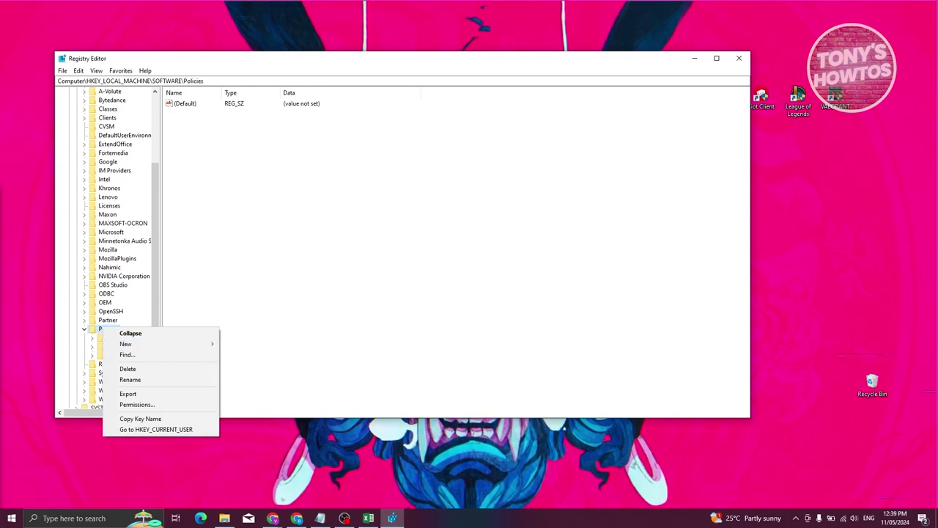
key("Escape")
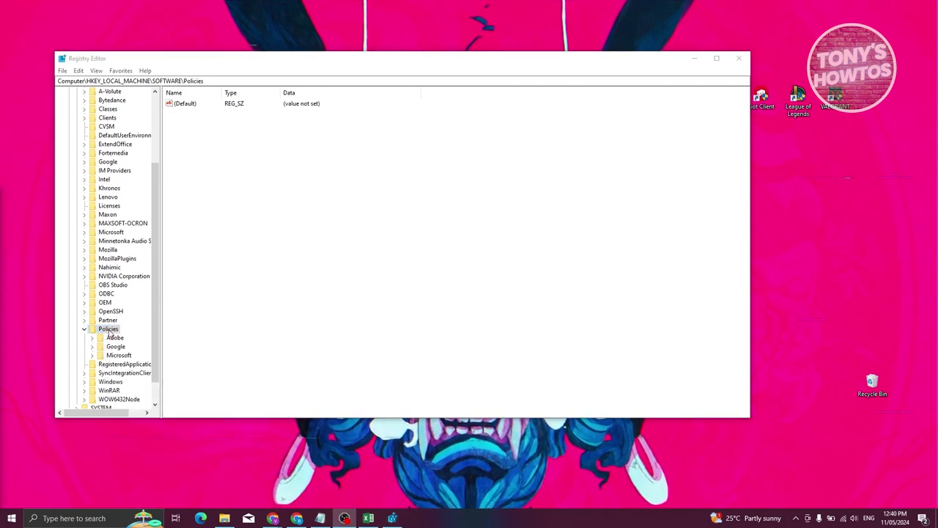
right_click(110, 331)
mouse_move(131, 345)
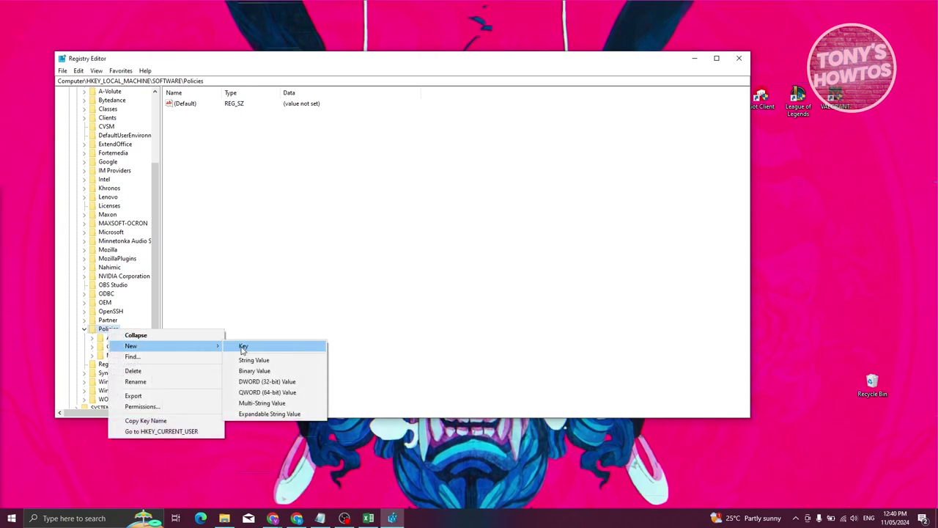
Add a new key under Policies and try naming it Google, which already exists
left_click(242, 346)
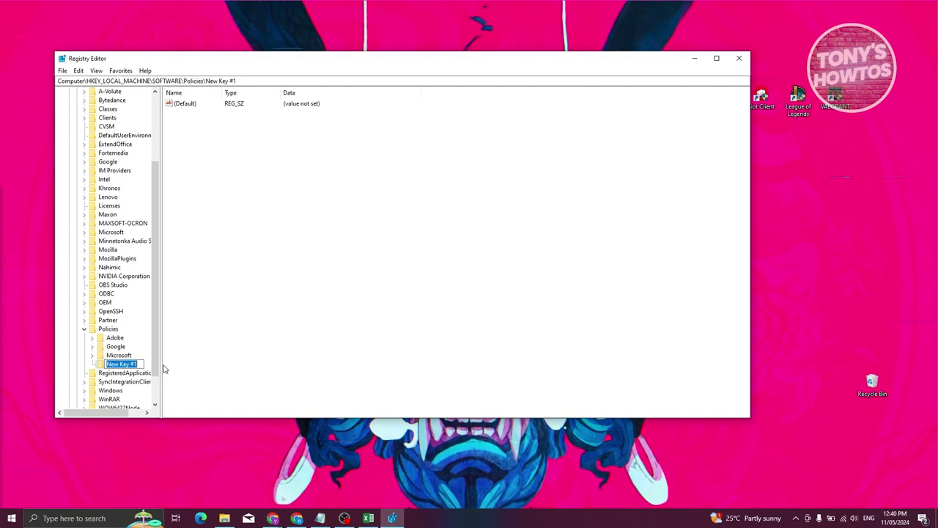
type("Google")
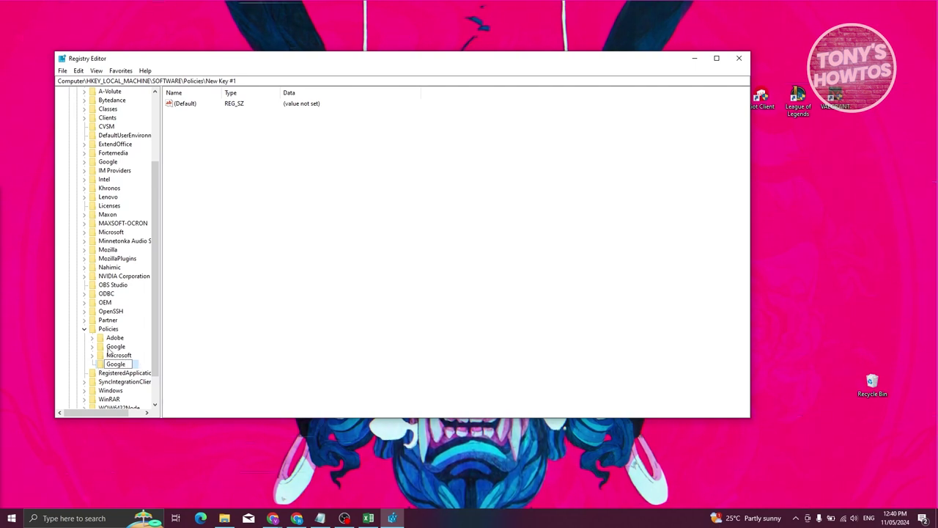
key("Return")
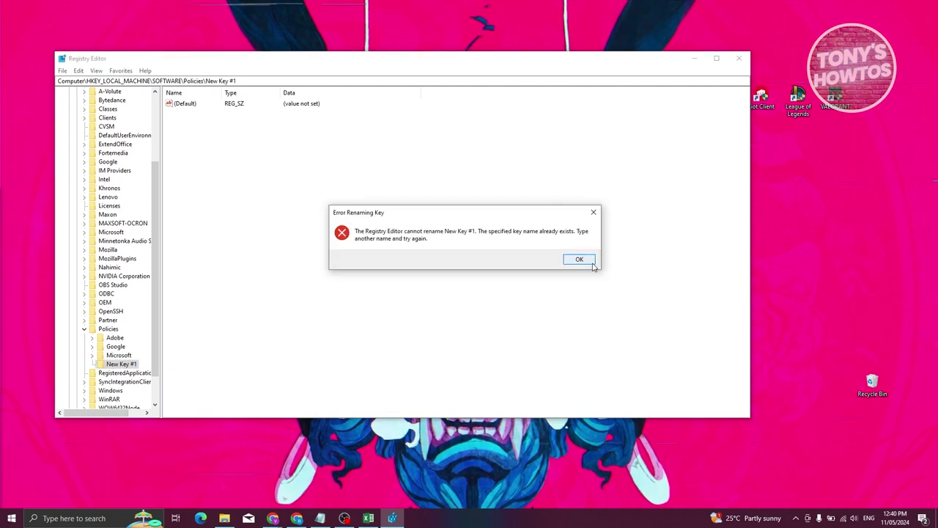
Dismiss the duplicate-name error and delete New Key #1
left_click(574, 258)
right_click(110, 365)
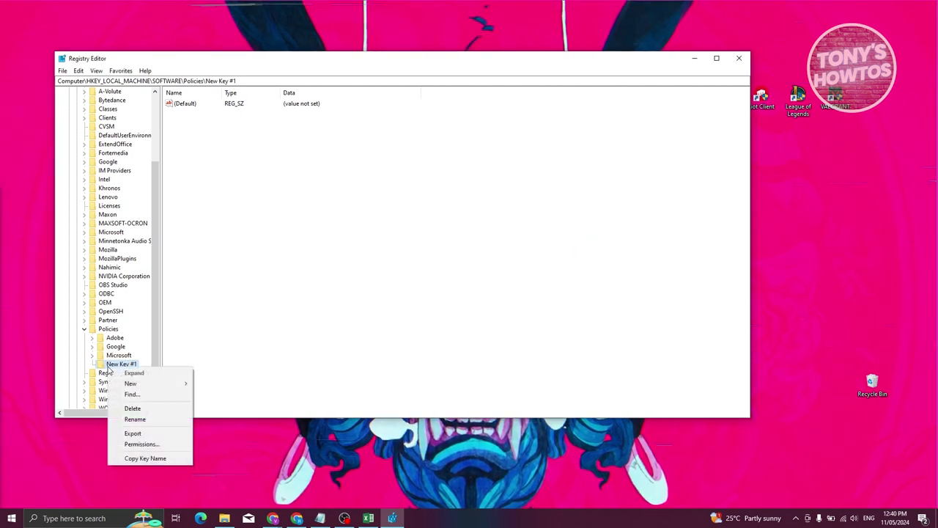
left_click(160, 407)
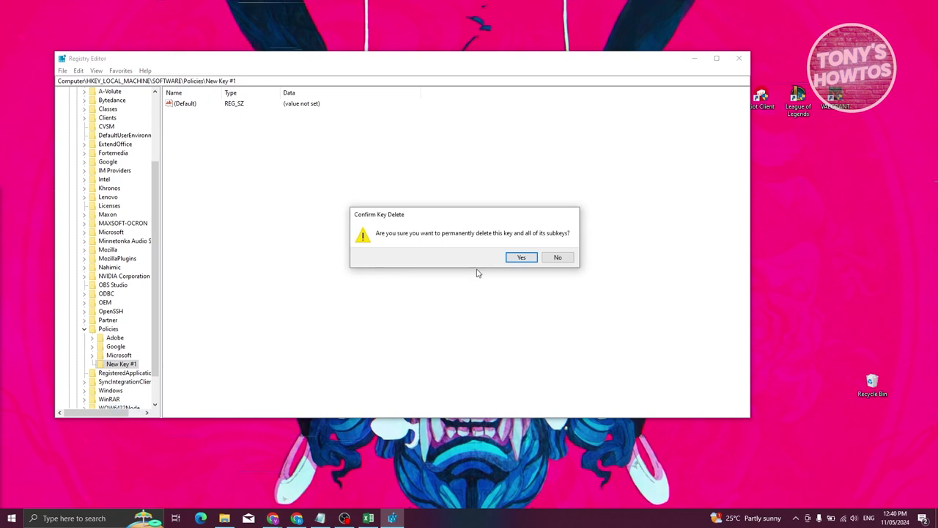
left_click(521, 257)
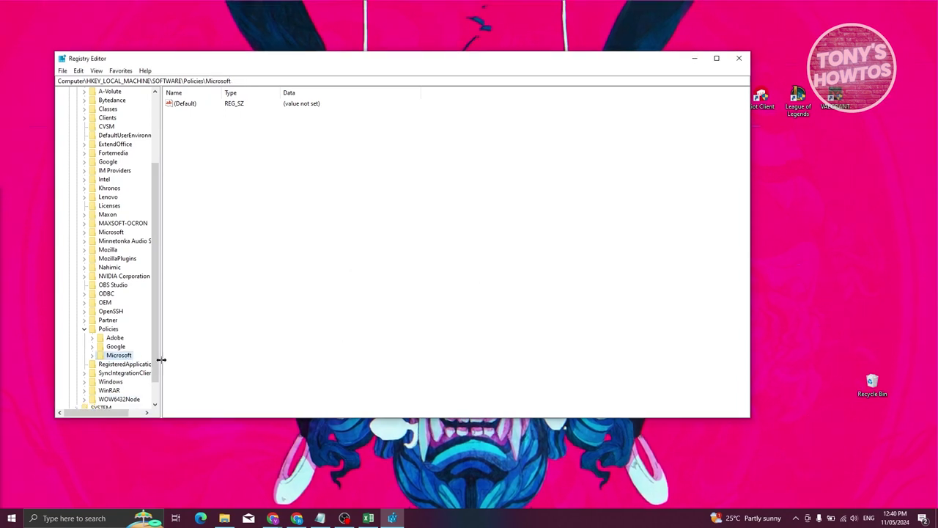
Open Policies\Google\Chrome and widen the Name column to show ChromeCleanup value names in full
left_click(93, 347)
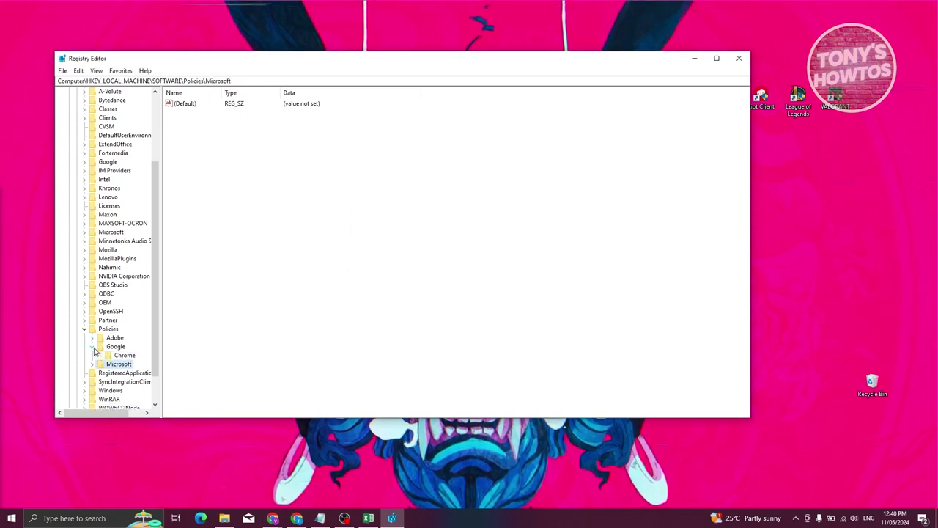
left_click(116, 347)
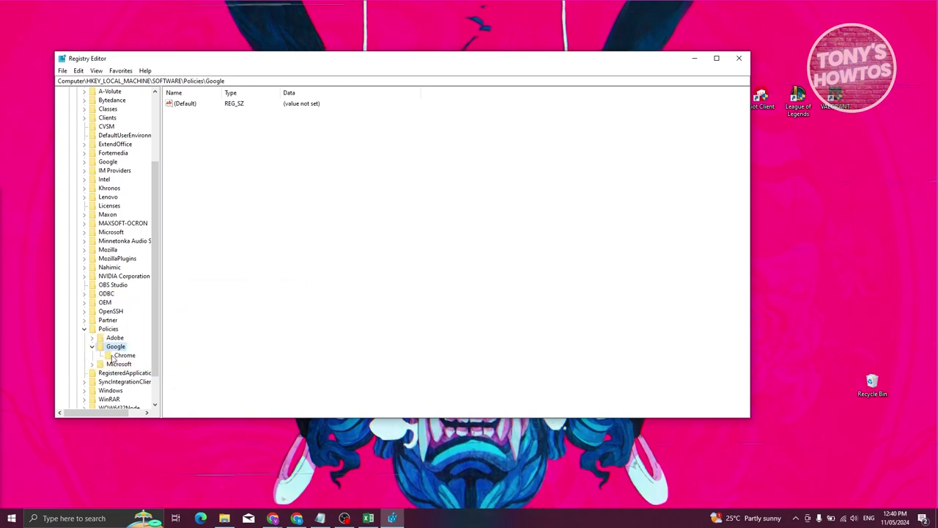
left_click(114, 356)
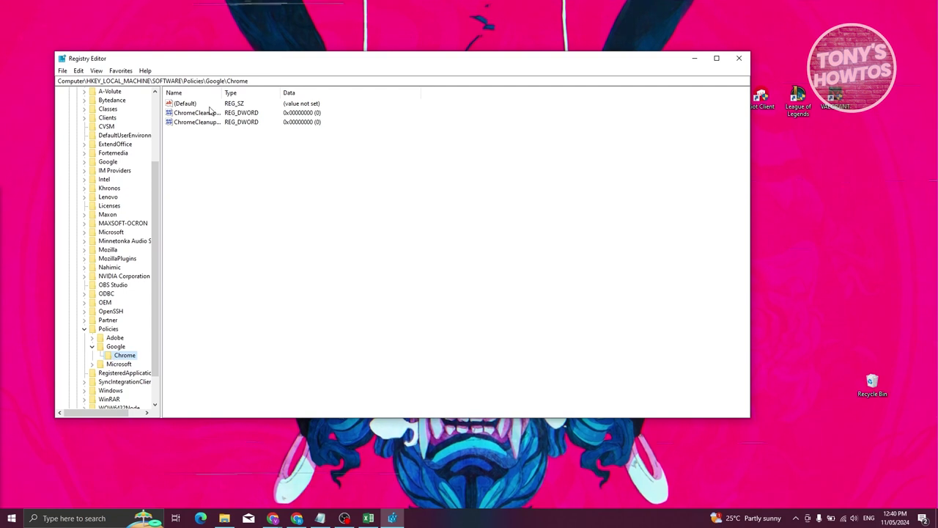
left_click_drag(223, 92, 297, 103)
left_click(172, 369)
Add a DWORD (32-bit) value named IncognitoModeAvailability to the Chrome key
right_click(124, 356)
mouse_move(163, 370)
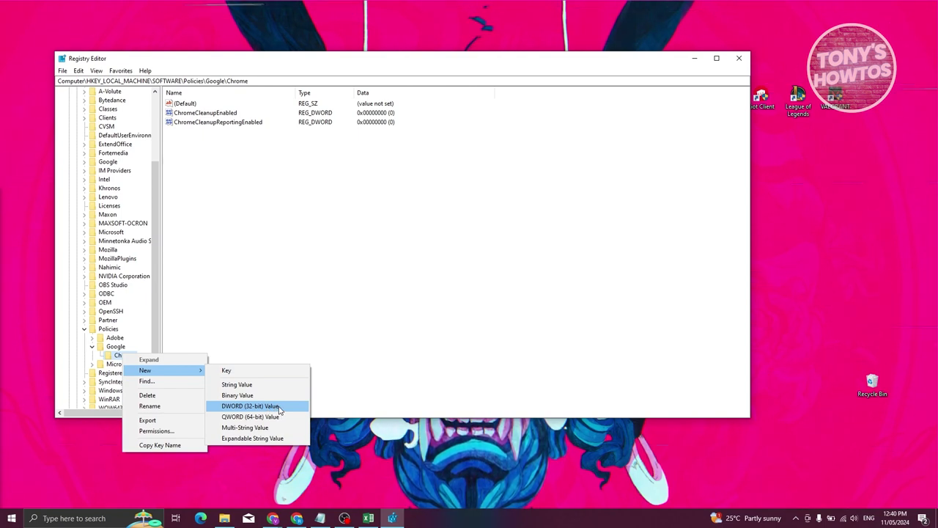
left_click(278, 407)
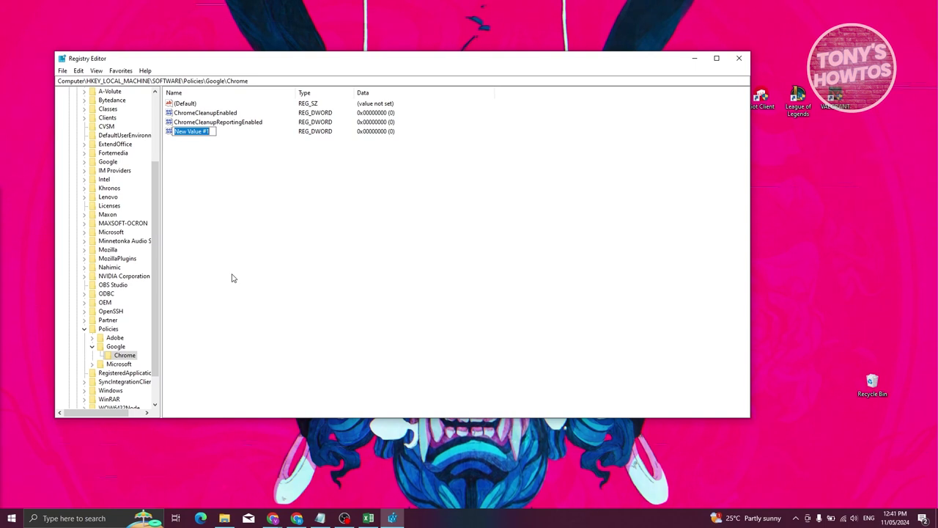
key("BackSpace")
type("Incognito")
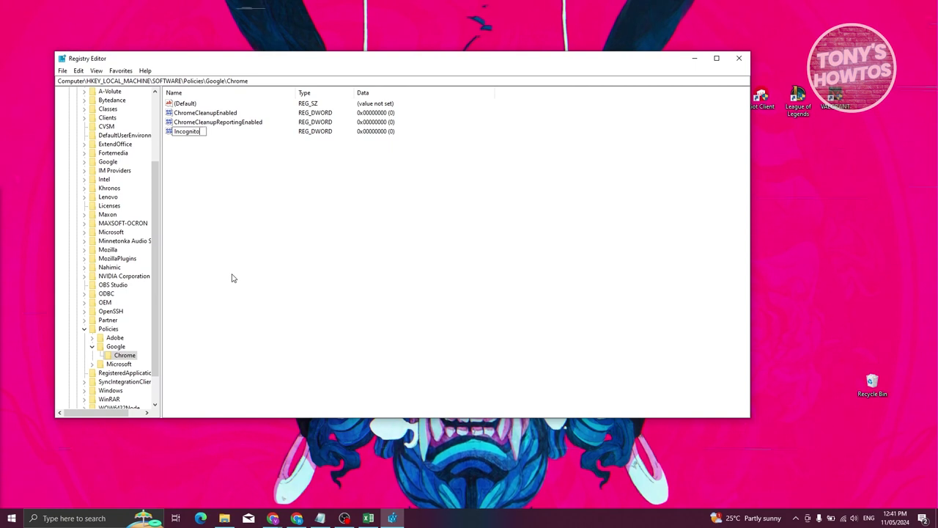
type("ModeAvailability")
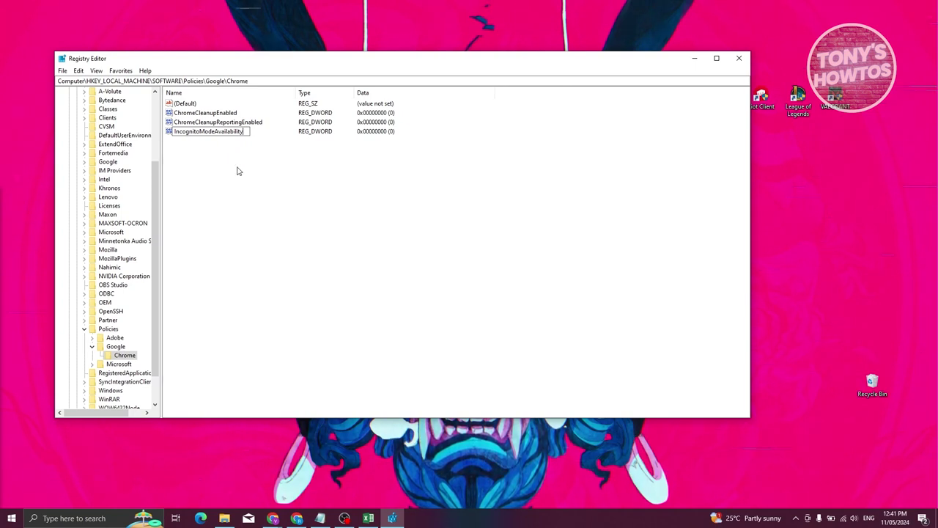
key("Return")
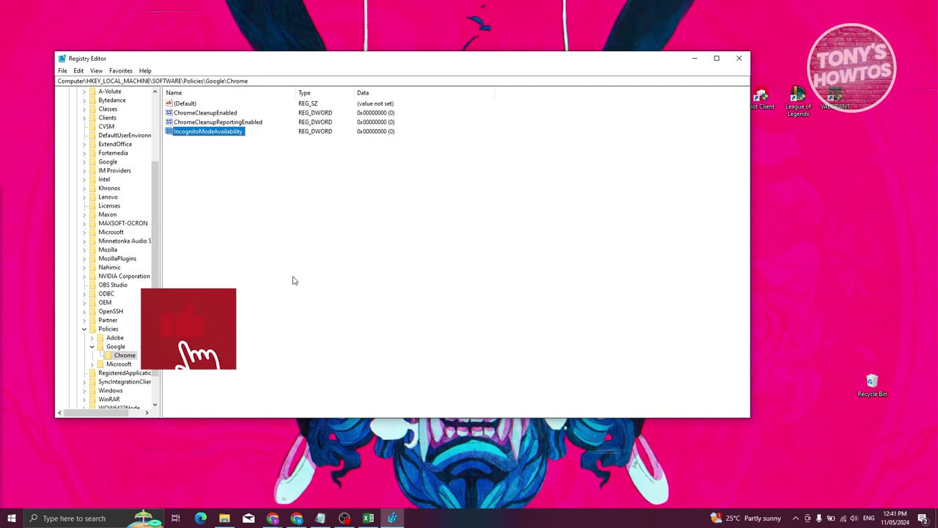
Modify IncognitoModeAvailability and confirm its value data as 0 in hexadecimal
right_click(177, 134)
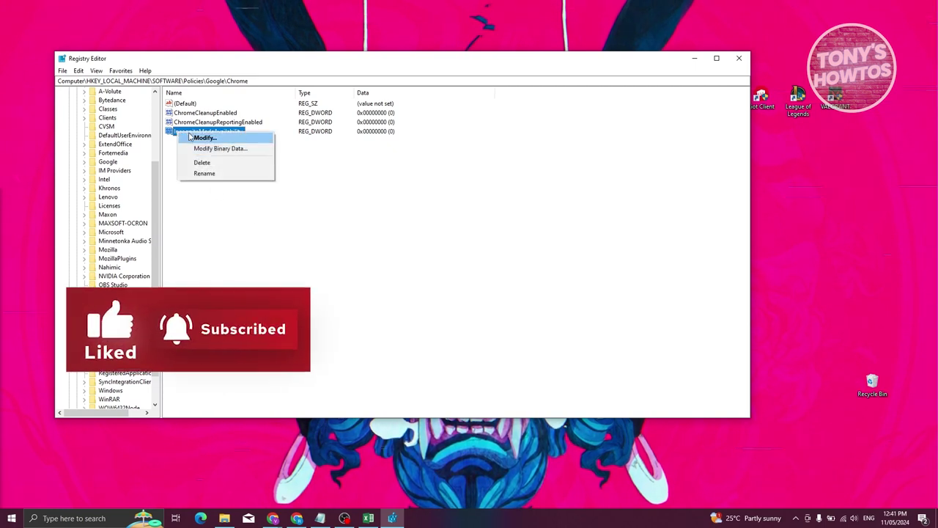
left_click(245, 138)
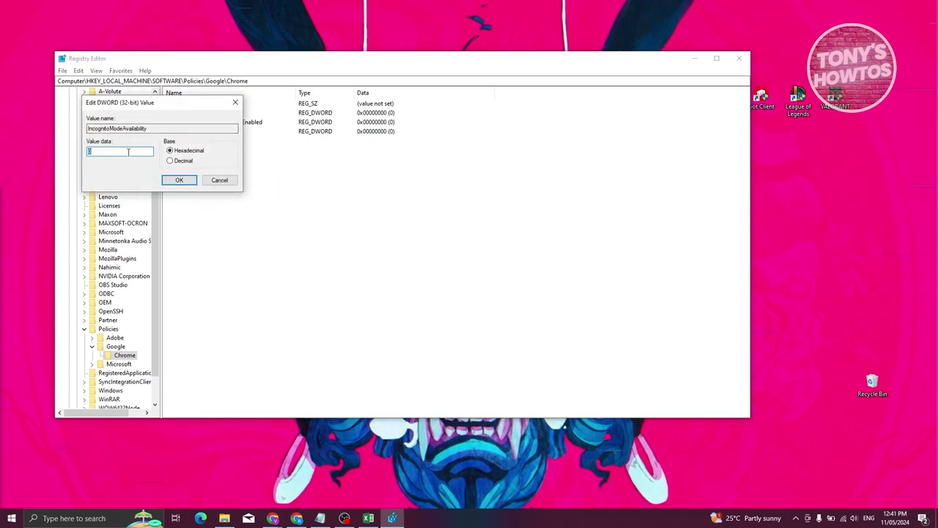
left_click_drag(192, 102, 315, 149)
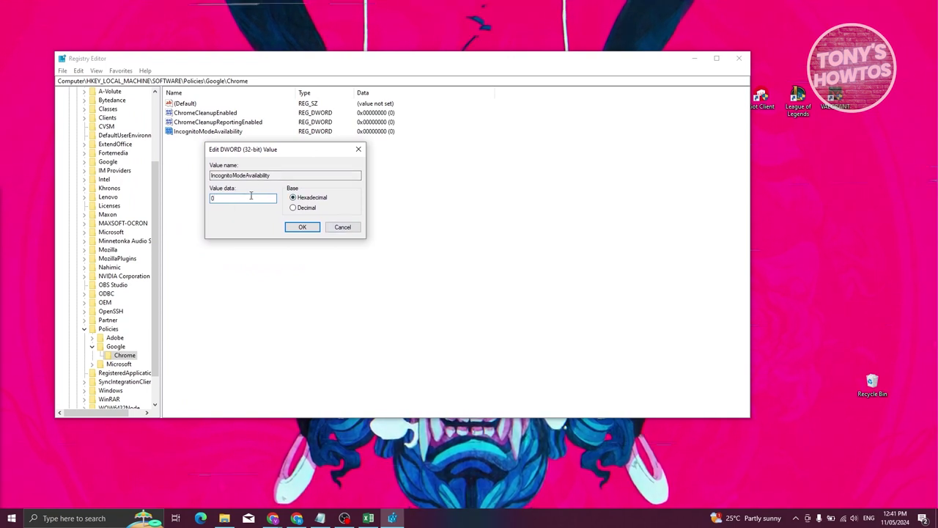
left_click(294, 227)
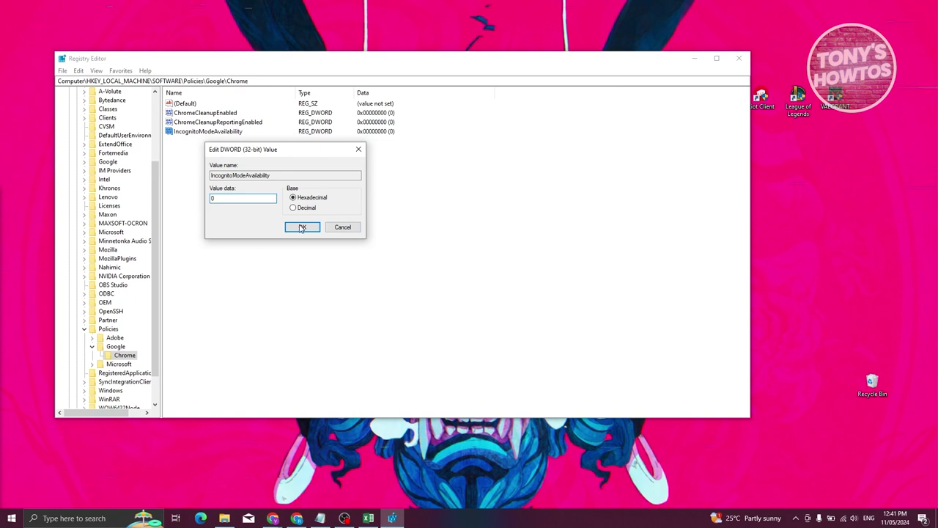
left_click(302, 228)
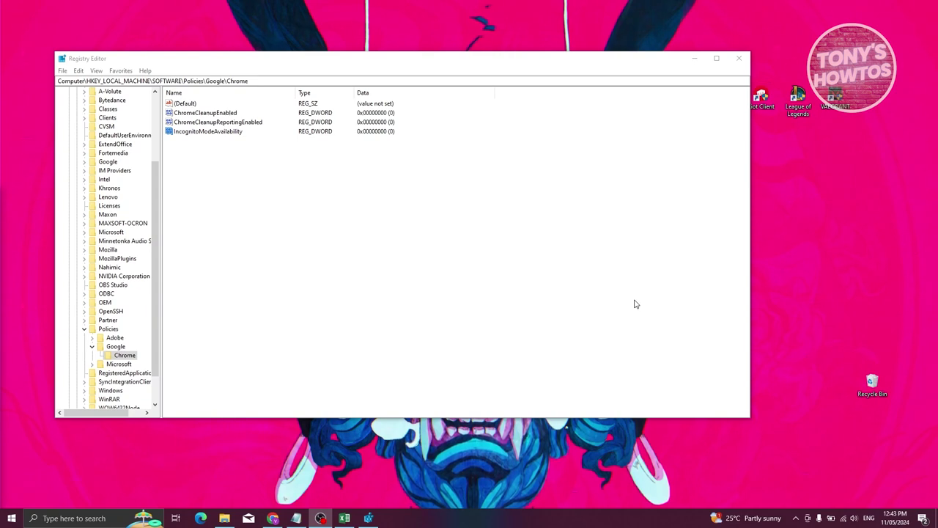
Minimize Registry Editor to reveal the Windows desktop
left_click(694, 58)
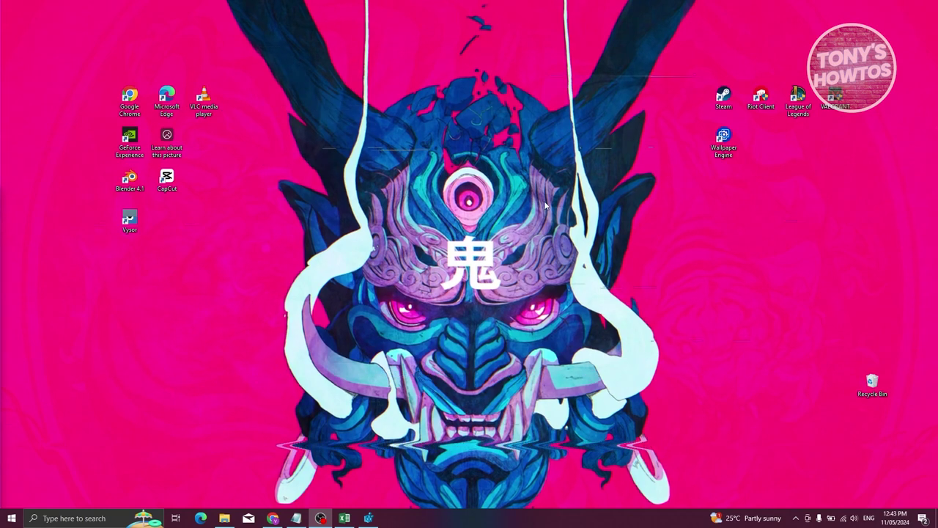